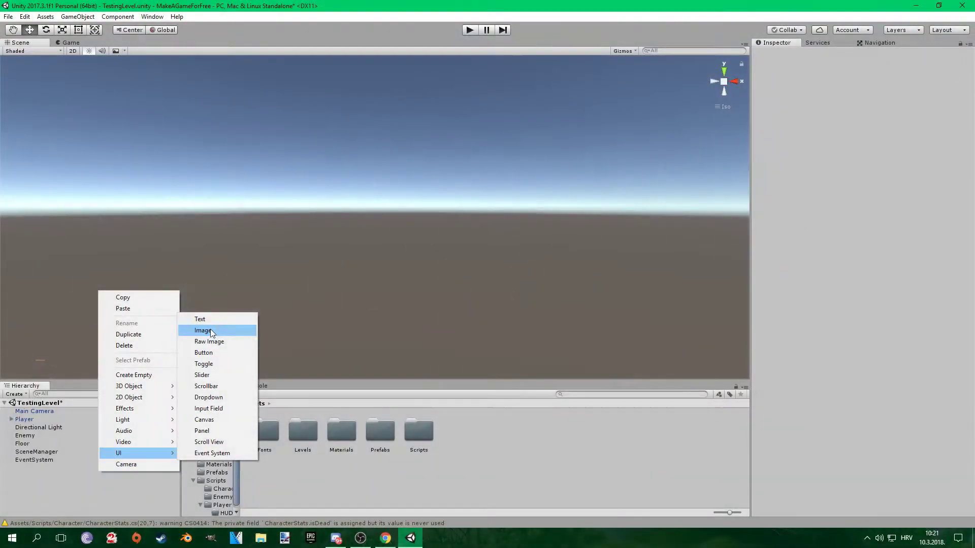
Add a UI Image to the Canvas, zero its position, and move it to top centre (Pos Y 260)
click(210, 329)
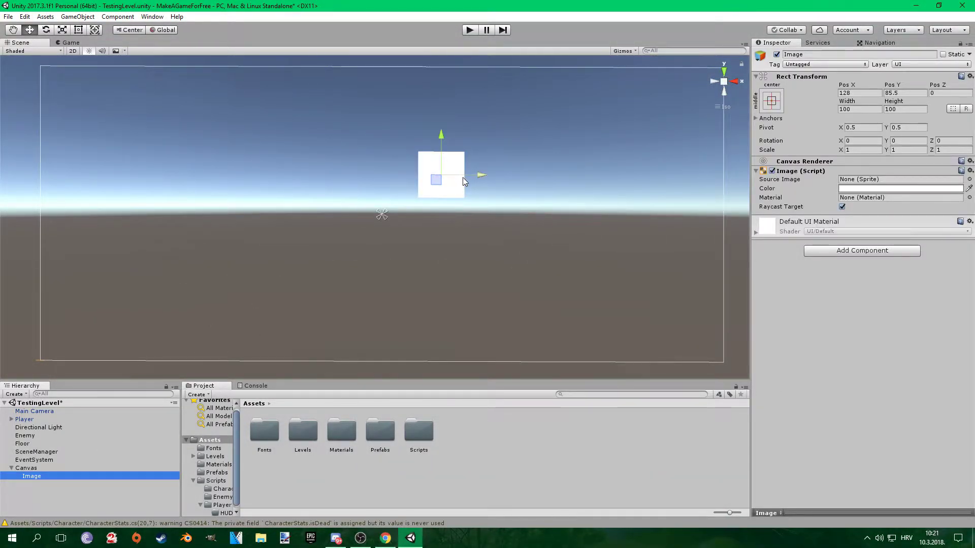
click(856, 93)
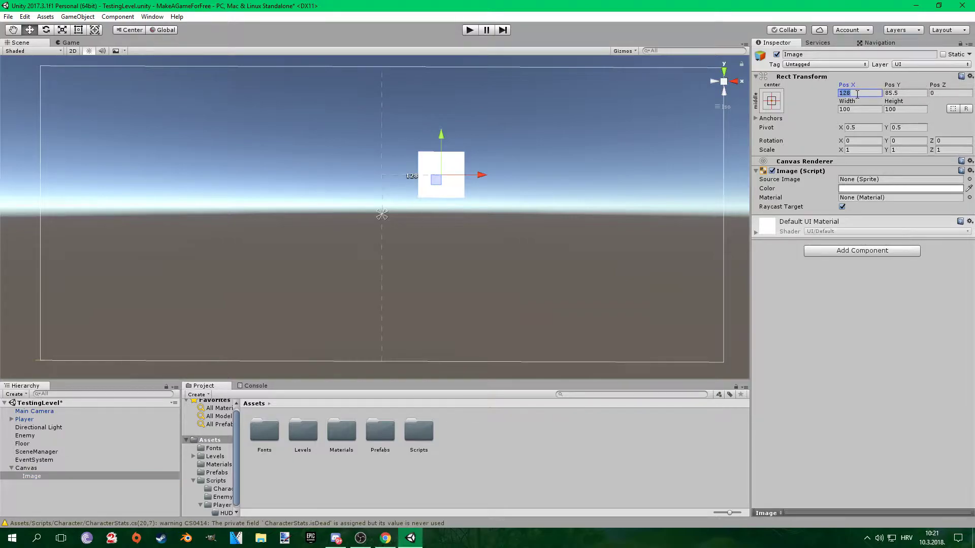
text(0)
key(Tab)
text(0)
key(Tab)
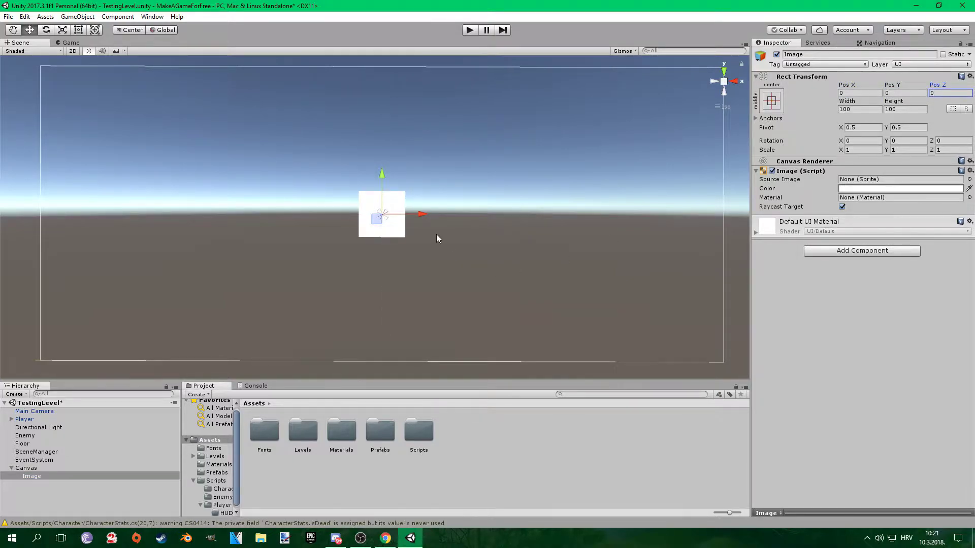
drag(382, 174, 386, 58)
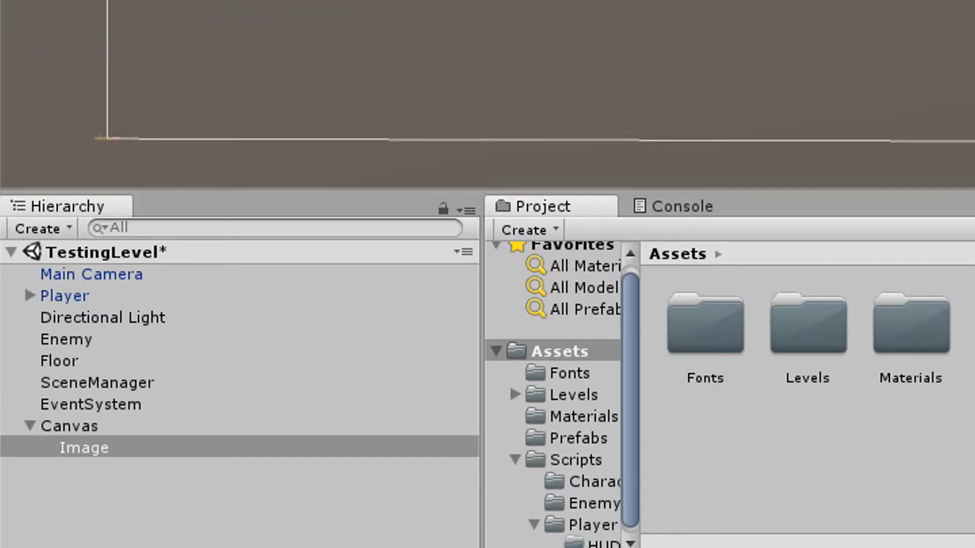
Rename the Image object to 'Background'
key(F2)
text(Backgrou)
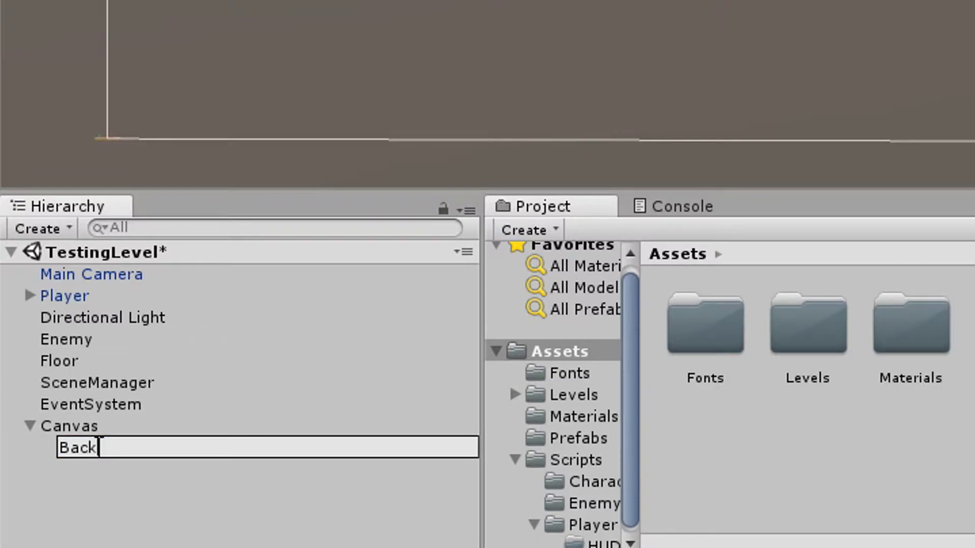
text(nd)
key(Return)
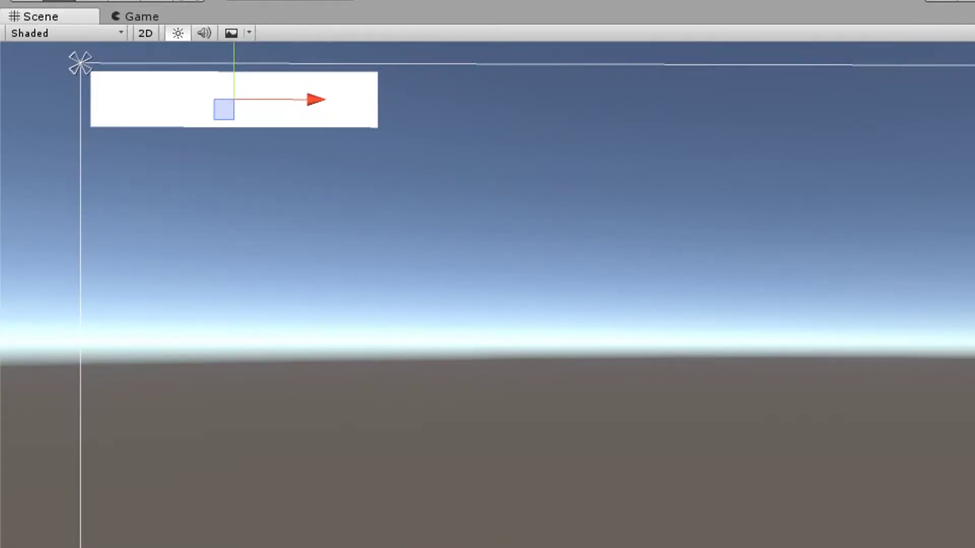
Add a child Image under Background and name it 'FillValue'
right_click(92, 526)
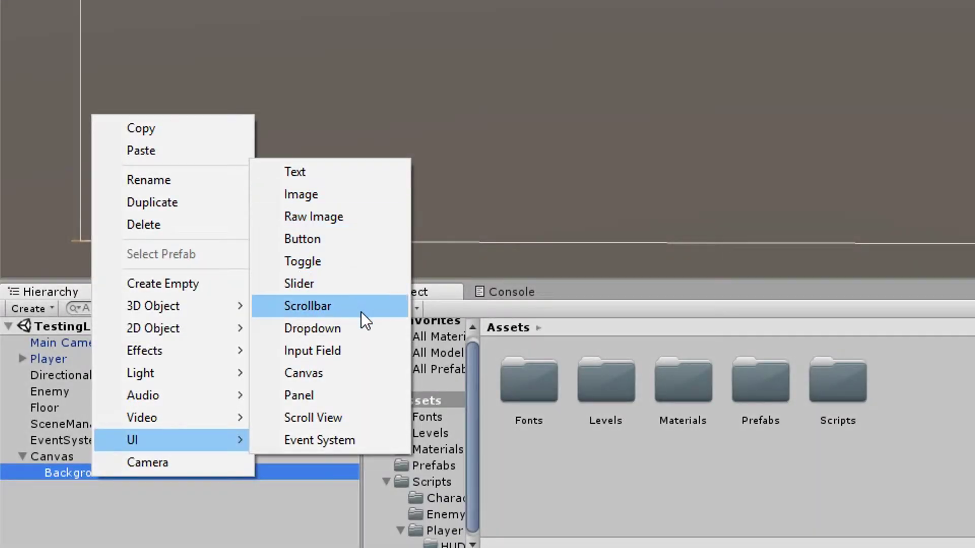
click(341, 200)
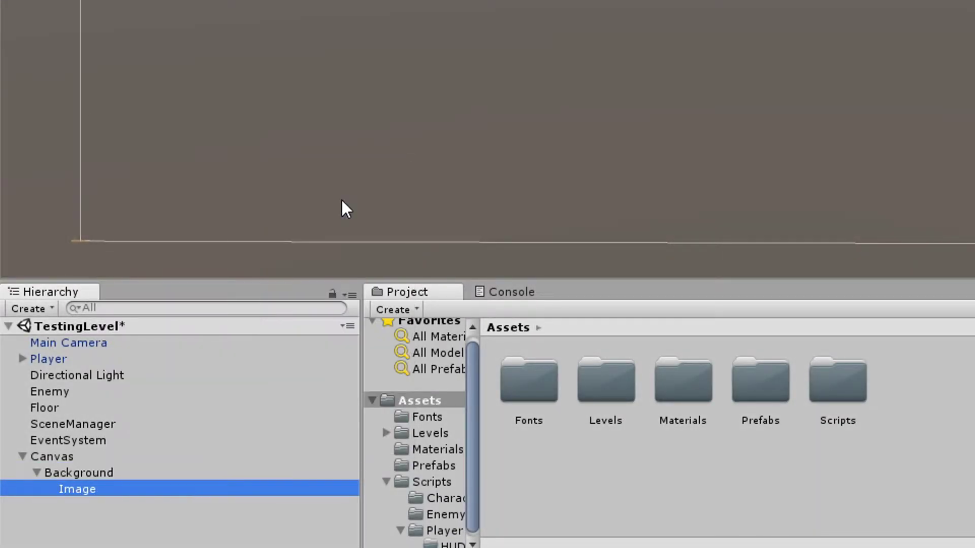
key(F2)
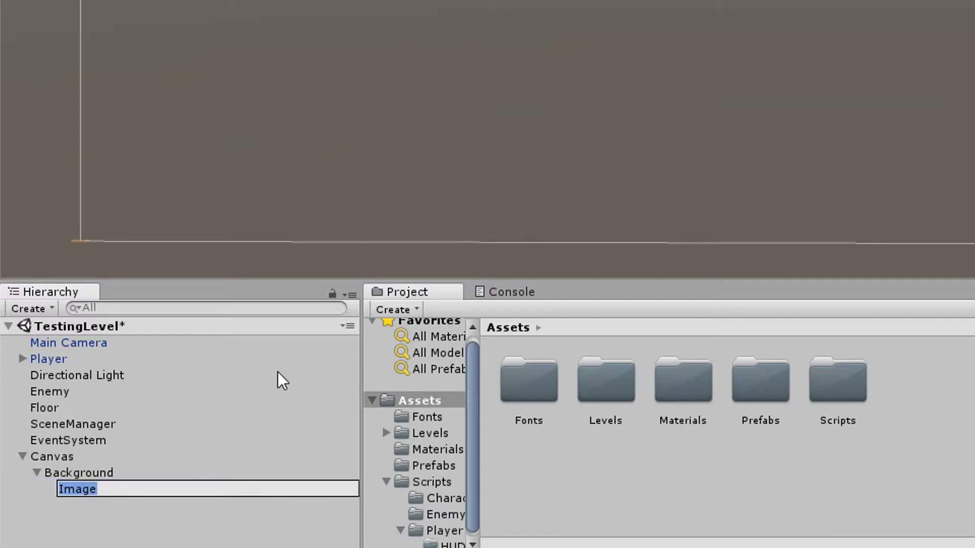
text(FillValue)
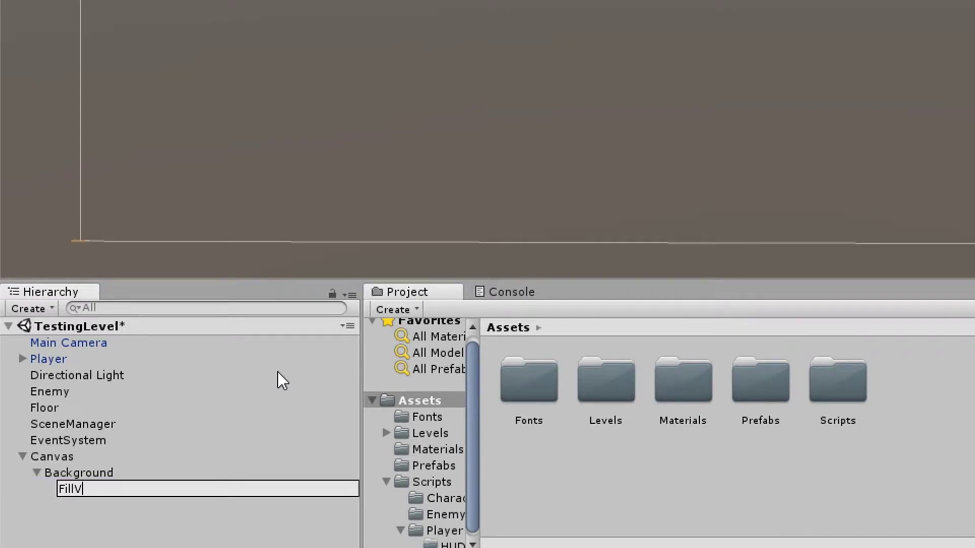
key(Return)
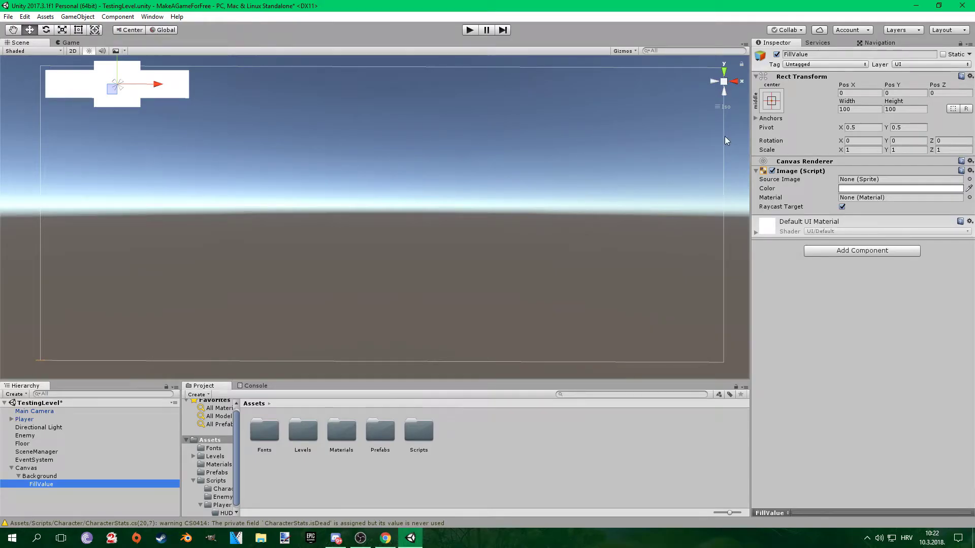
Set FillValue's width to 300 and make its colour bright green (3ECA1BFF)
click(863, 110)
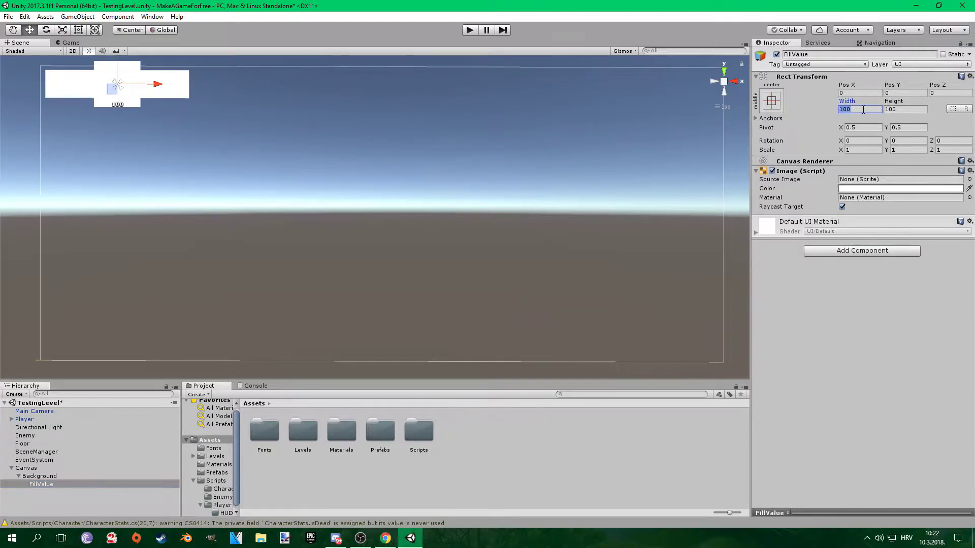
text(300)
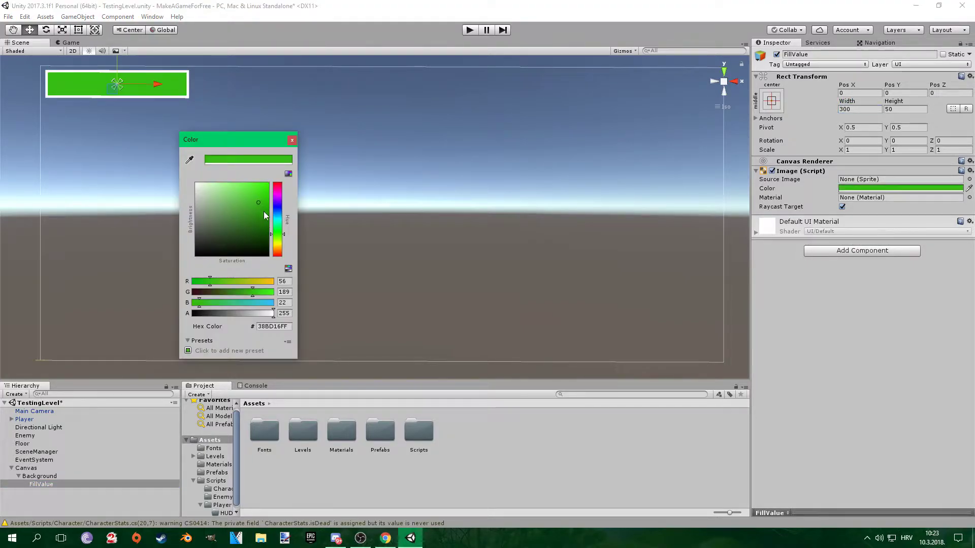
drag(263, 211, 258, 199)
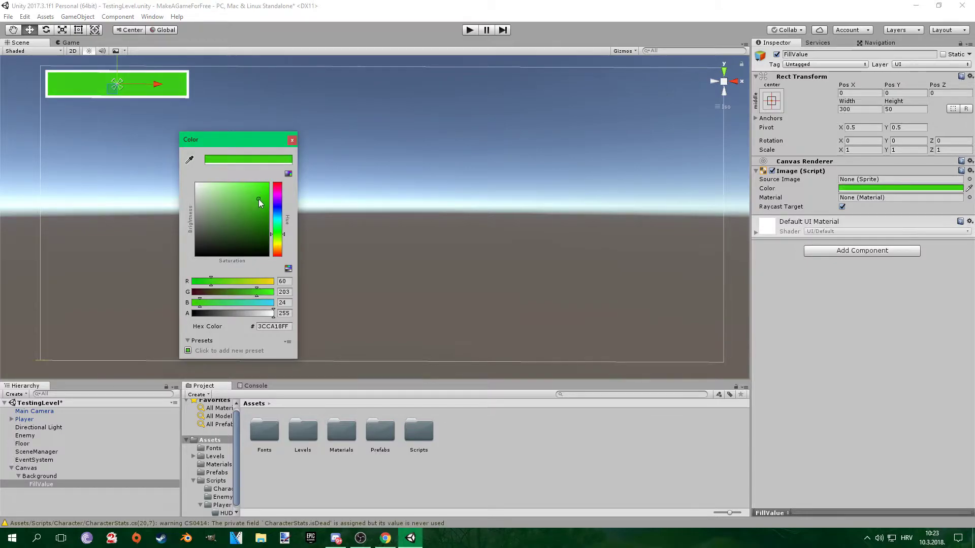
Anchor FillValue to the middle-left of Background
click(292, 140)
click(199, 315)
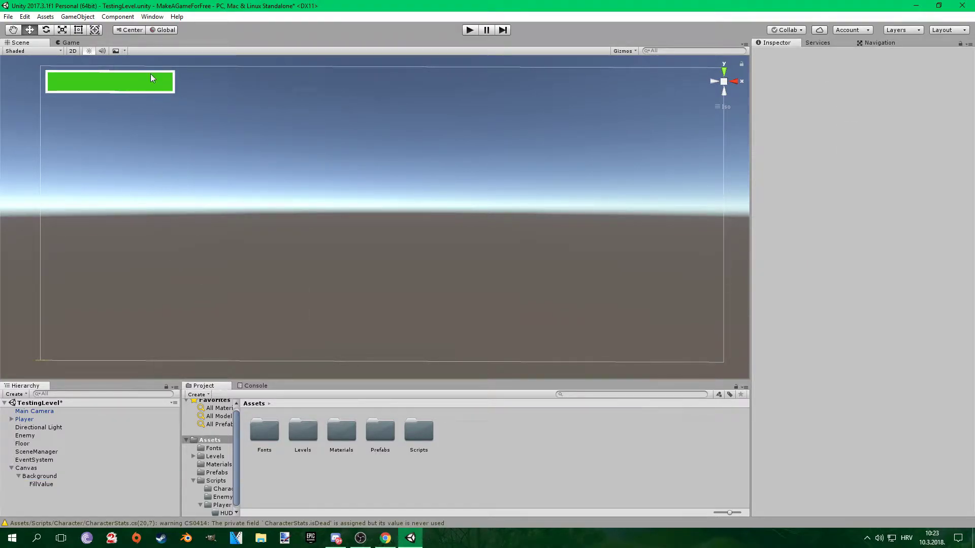
click(66, 484)
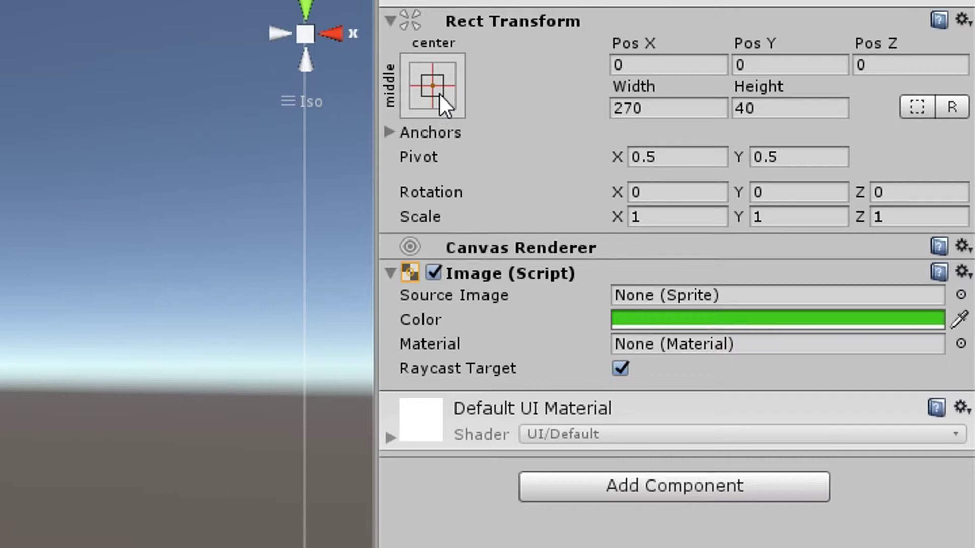
click(439, 94)
click(530, 350)
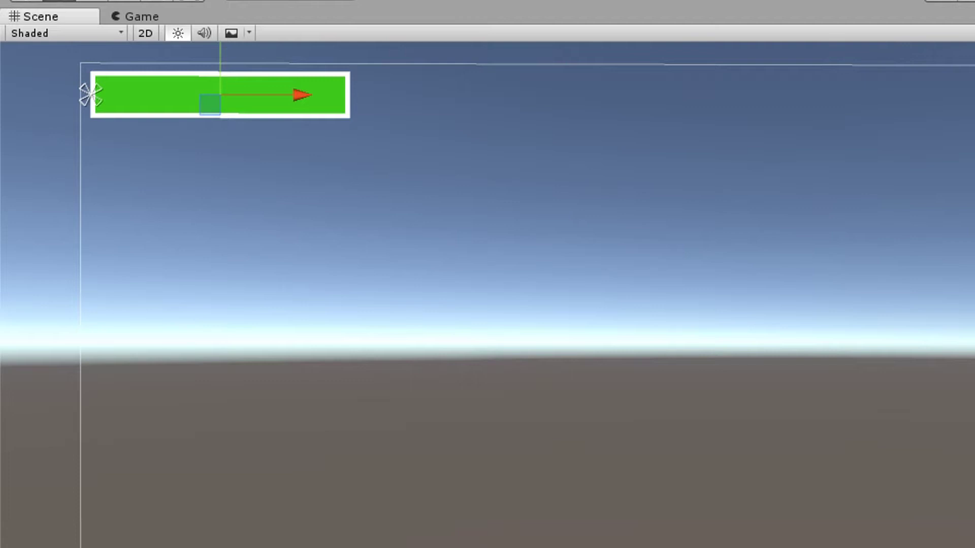
Try FillValue's Scale X at 0.5, then scrub it to watch the fill shrink leftward
click(869, 150)
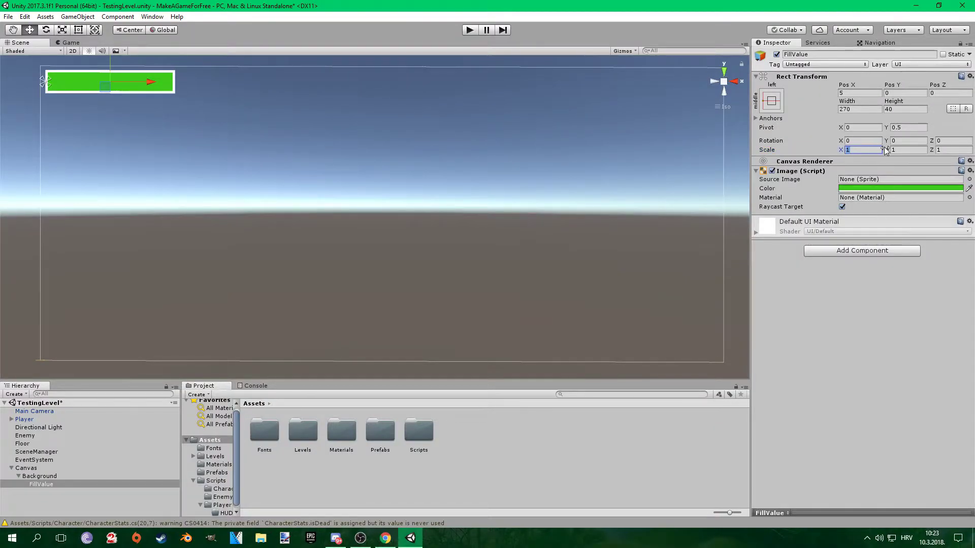
text(0.5)
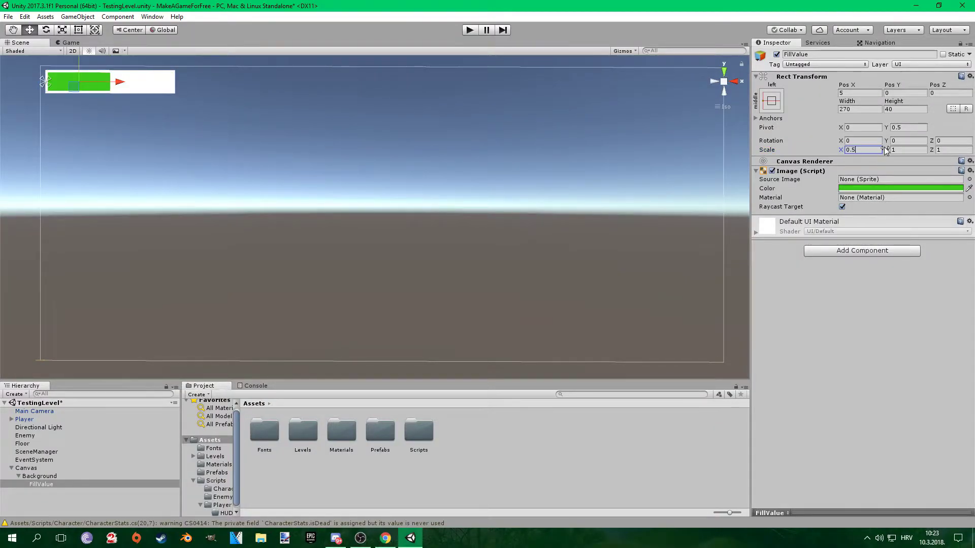
key(BackSpace)
key(BackSpace)
key(BackSpace)
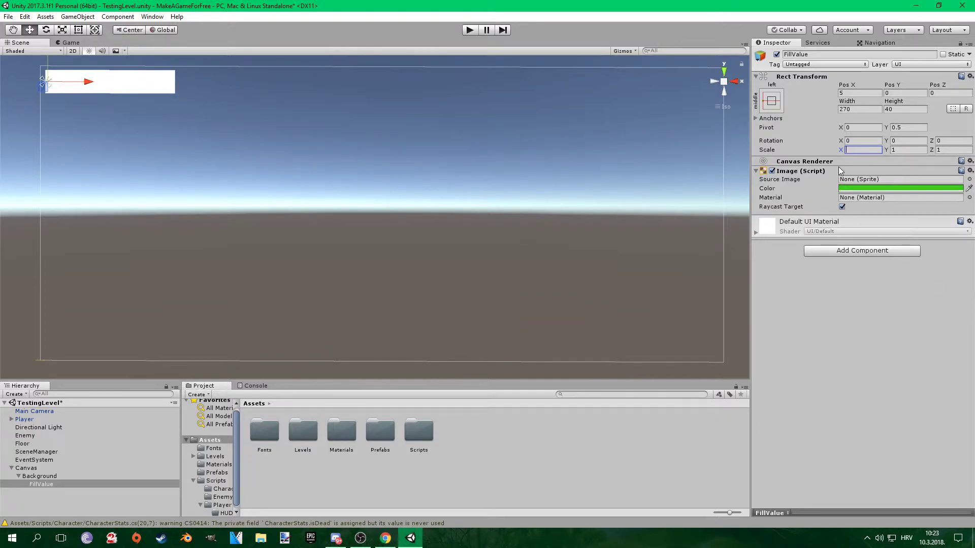
mouse_move(840, 151)
mouse_down()
mouse_move(858, 151)
mouse_move(843, 151)
mouse_up()
Add a UI Text child under Background to show the HP value
right_click(50, 476)
mouse_move(113, 392)
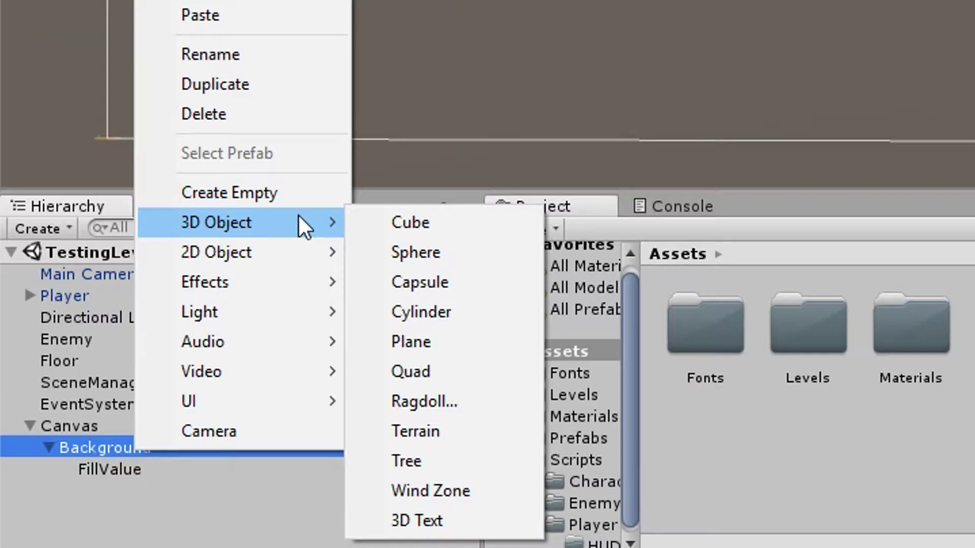
mouse_move(241, 409)
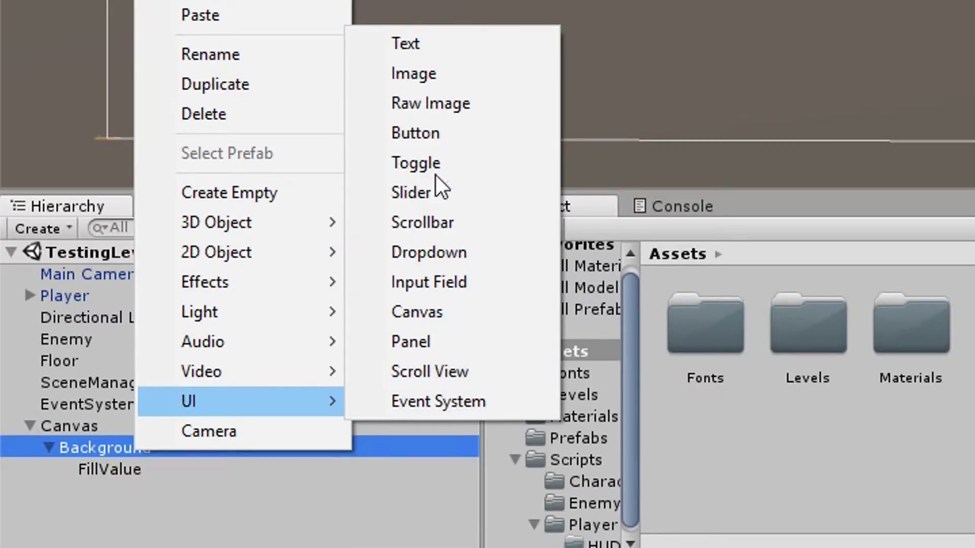
click(416, 45)
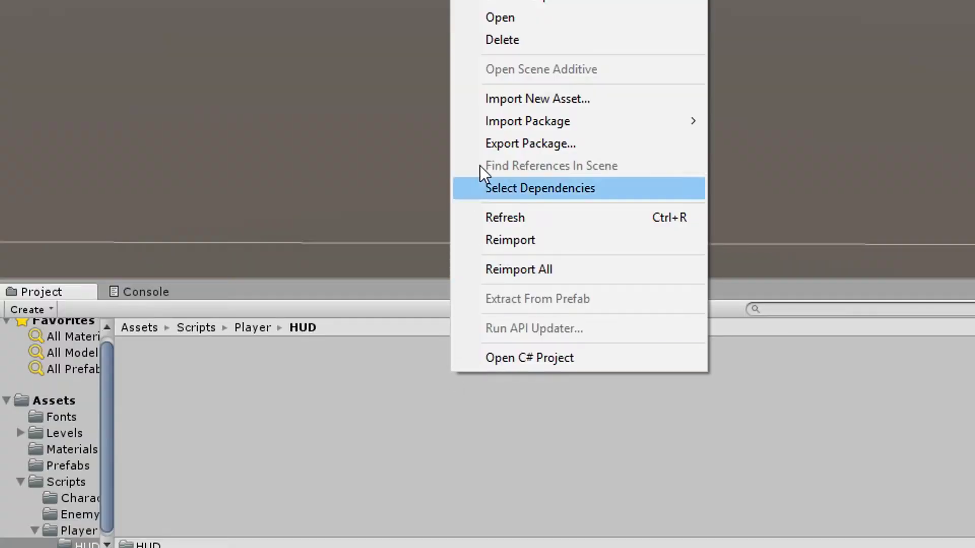
Create a PlayerHealthBar C# script in the HUD folder and attach it to the Player
mouse_move(508, 1)
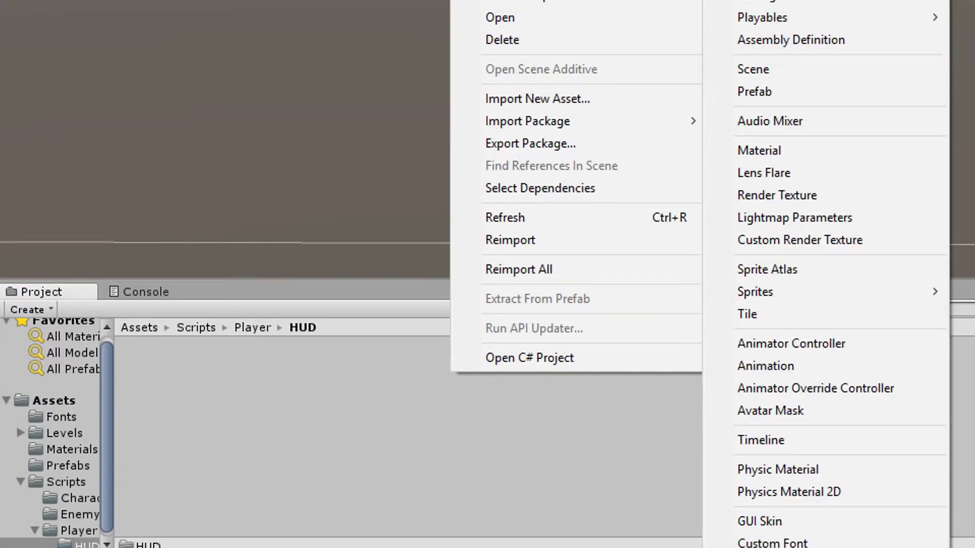
click(762, 1)
text(PlayerHeal)
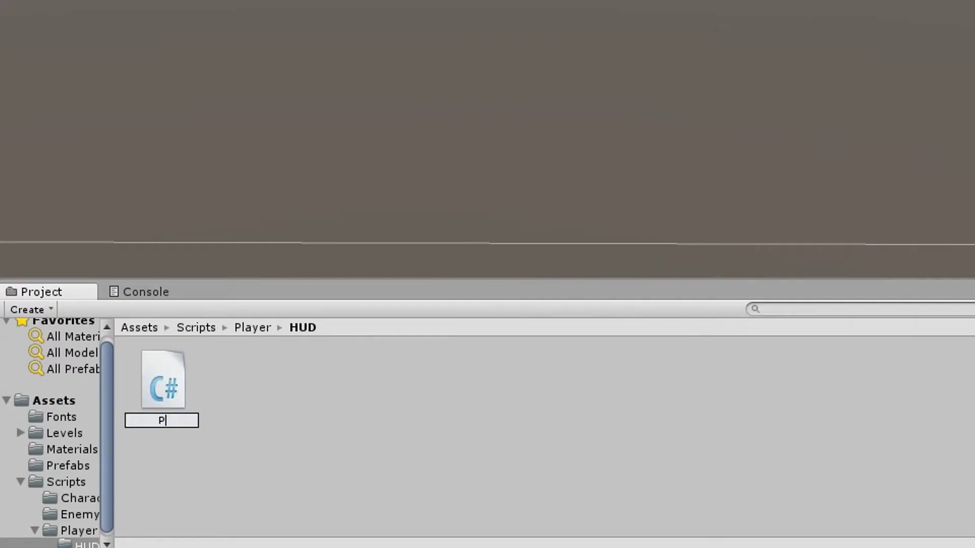
text(thBar)
key(Return)
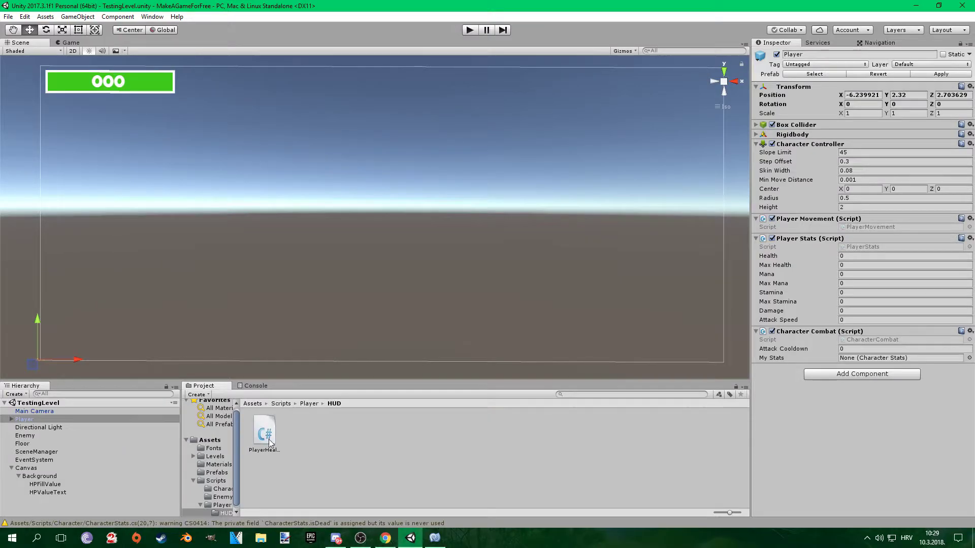
mouse_move(269, 440)
mouse_down()
mouse_move(695, 453)
mouse_move(824, 428)
mouse_up()
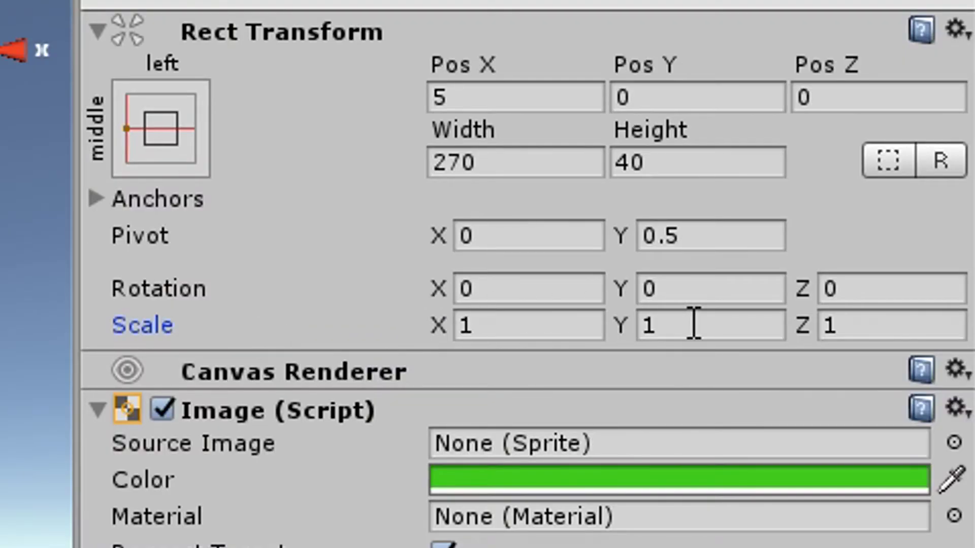
Try FillValue's Scale X at 0.5 and by scrubbing, then restore it to 1
click(551, 322)
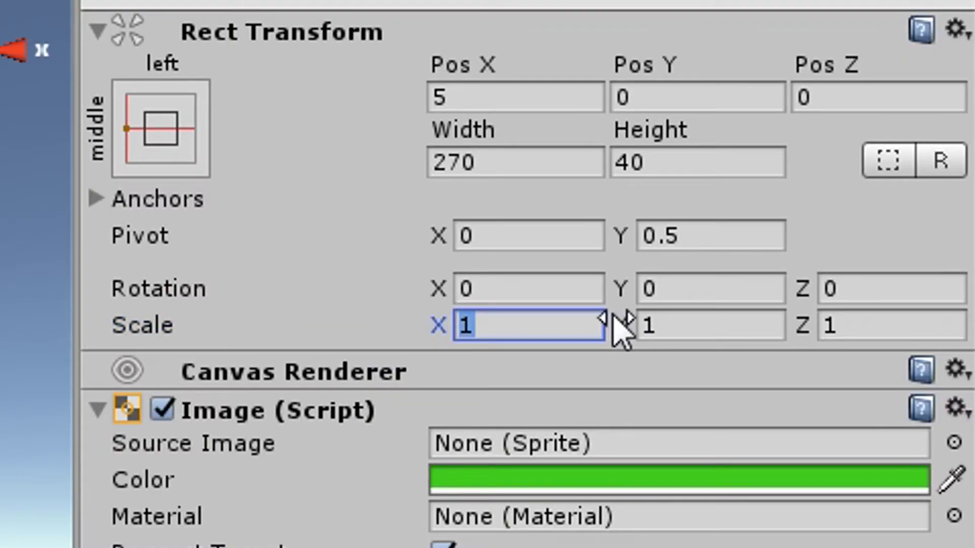
text(0.5)
key(BackSpace)
key(BackSpace)
key(BackSpace)
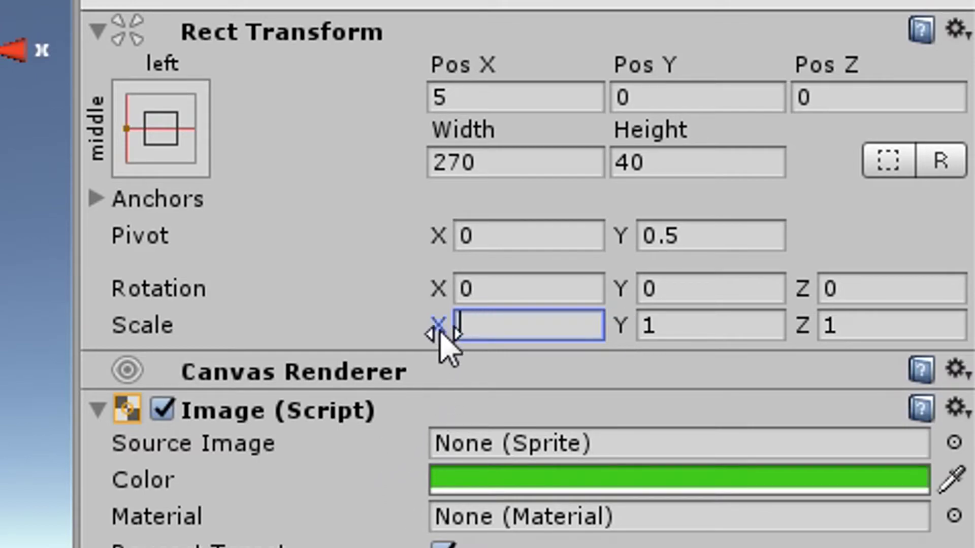
drag(437, 325, 535, 341)
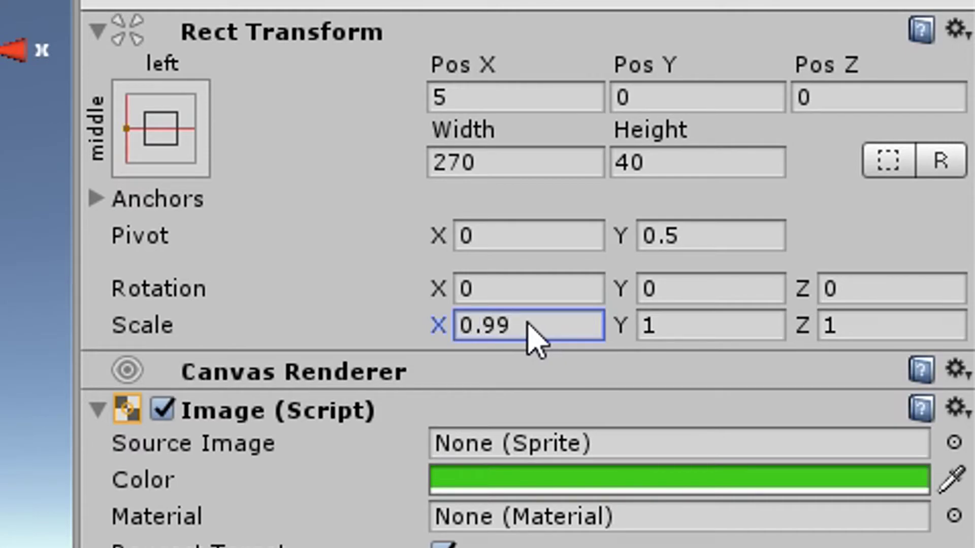
click(528, 324)
text(1, 1);)
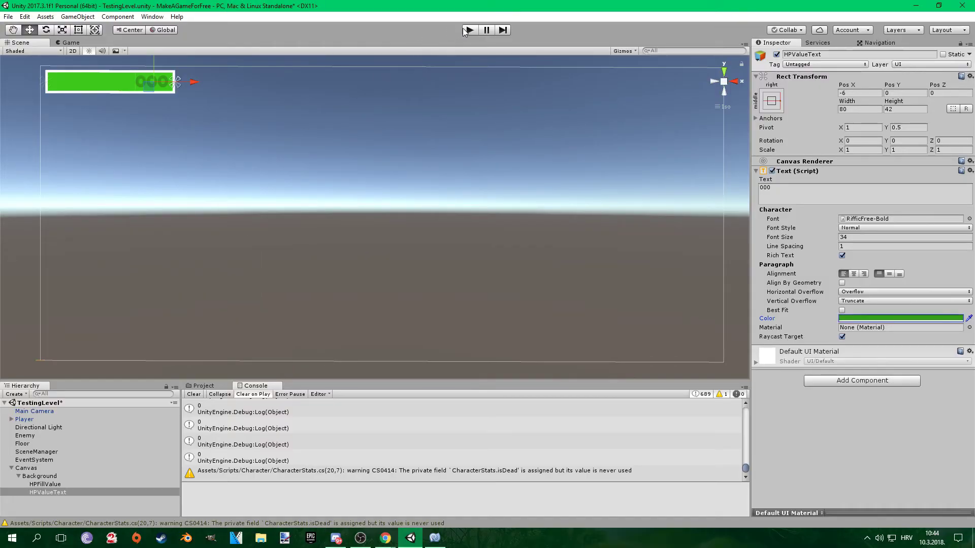
Play-test the health bar (reads 40 with partial fill), stop, and save the scene
click(466, 31)
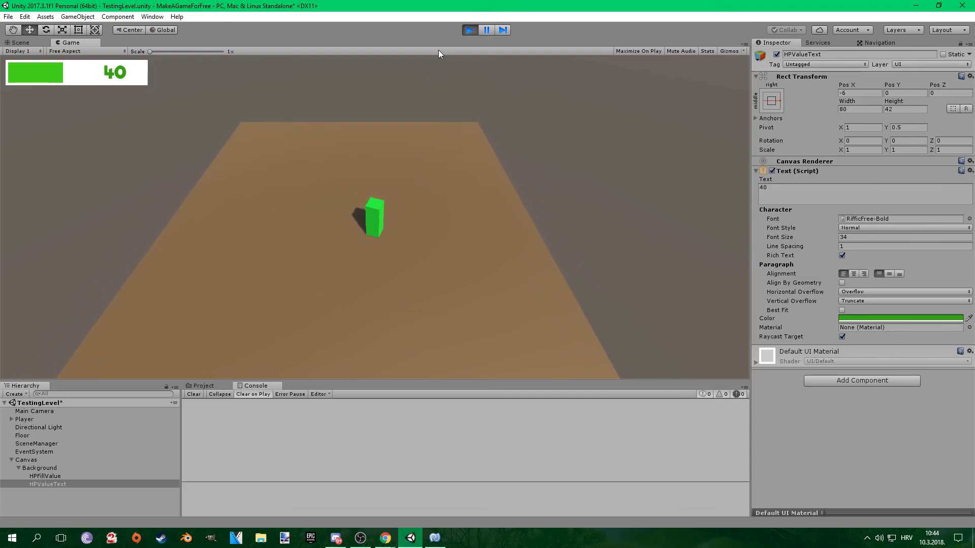
click(469, 30)
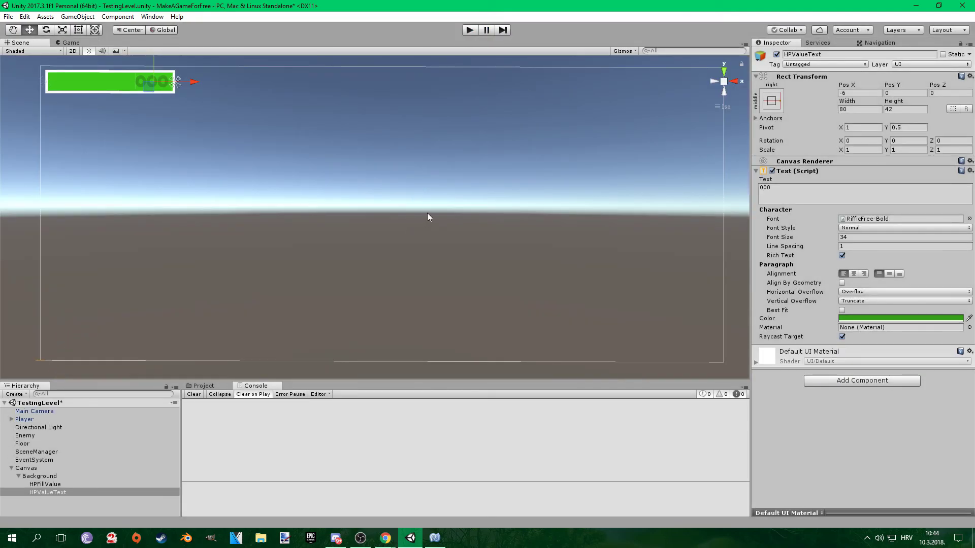
key(ctrl+s)
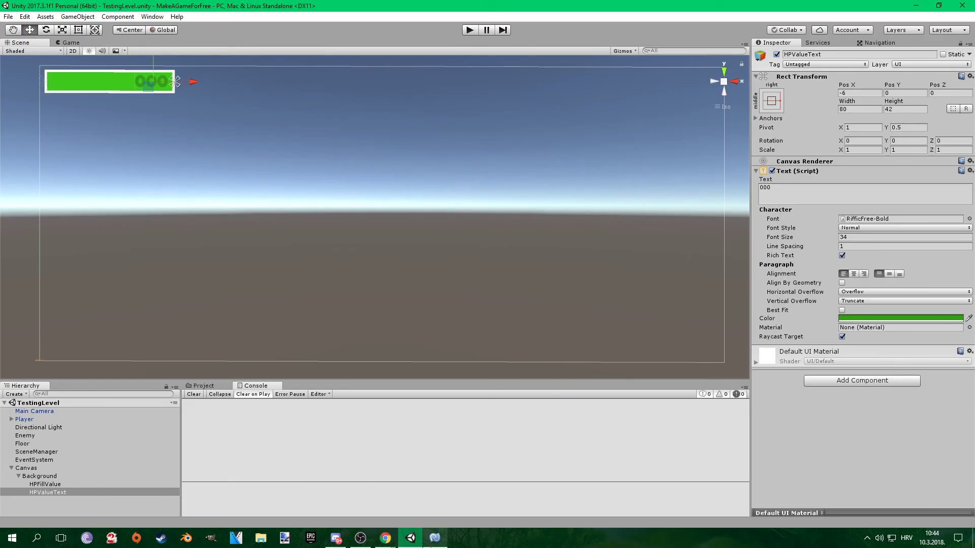